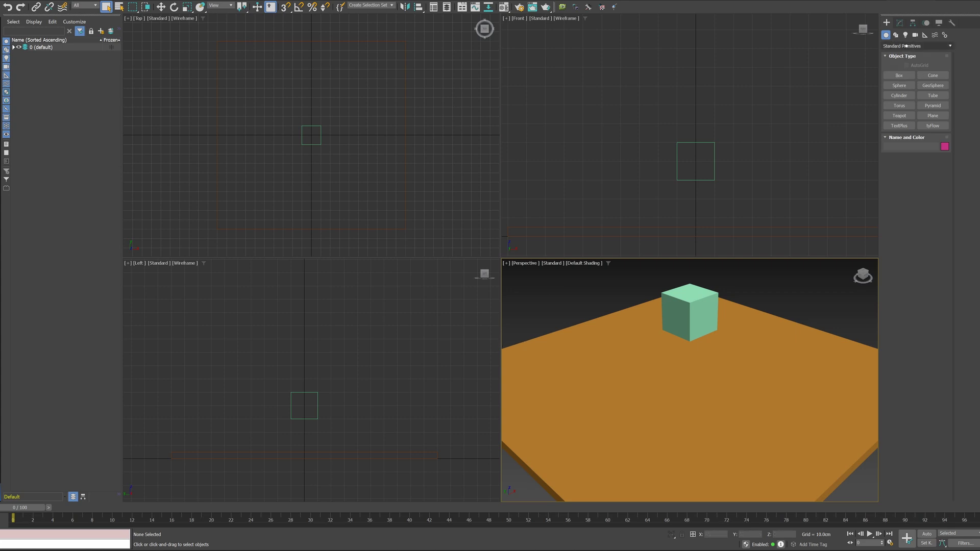
Create an MPS Aquarius object in the Top viewport, starting at the small box in the centre of the grid.
{"action": "left_click", "coordinate": [944, 46]}
{"action": "left_click", "coordinate": [913, 152]}
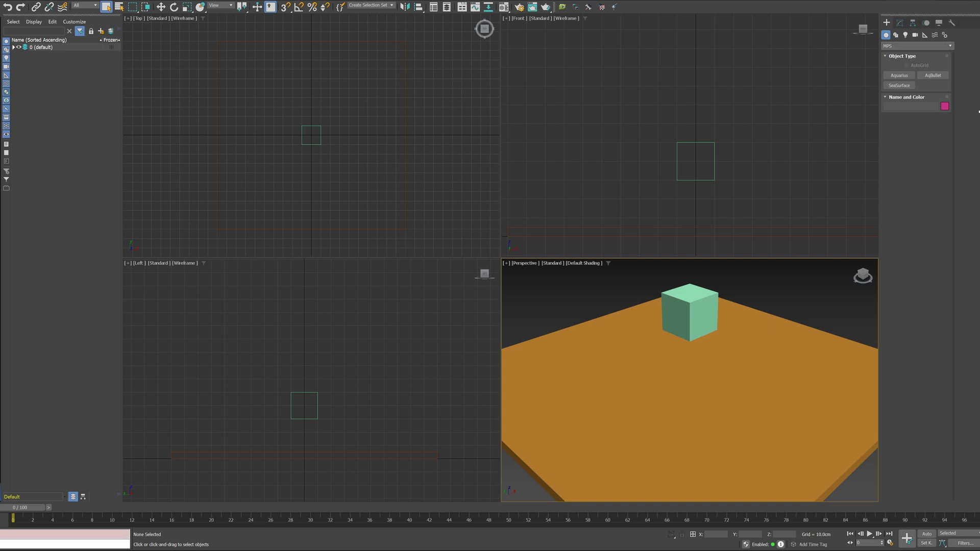
{"action": "left_click", "coordinate": [911, 78]}
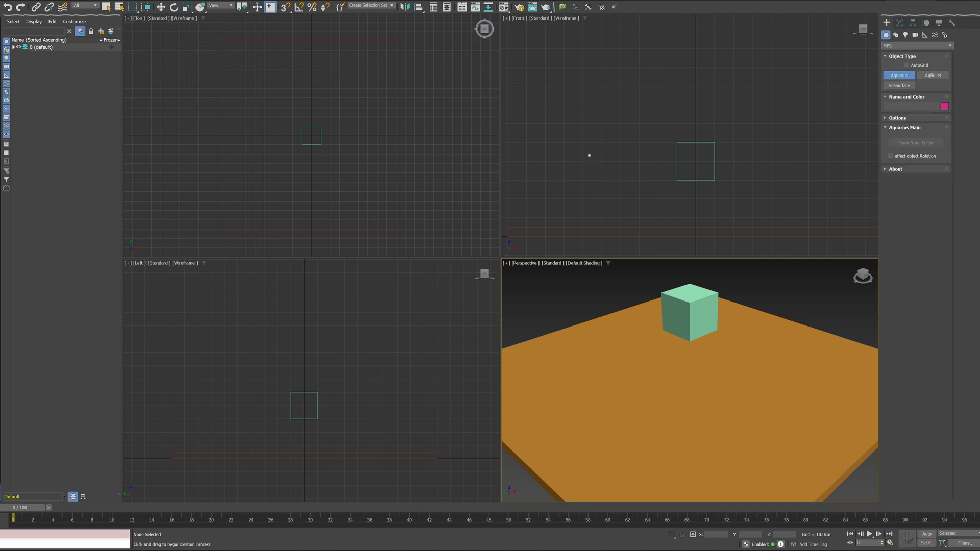
{"action": "left_click_drag", "start_coordinate": [312, 135], "coordinate": [347, 164]}
Open the Aquarius object's node editor and load the MPM Snow Simulation preset.
{"action": "left_click", "coordinate": [900, 22]}
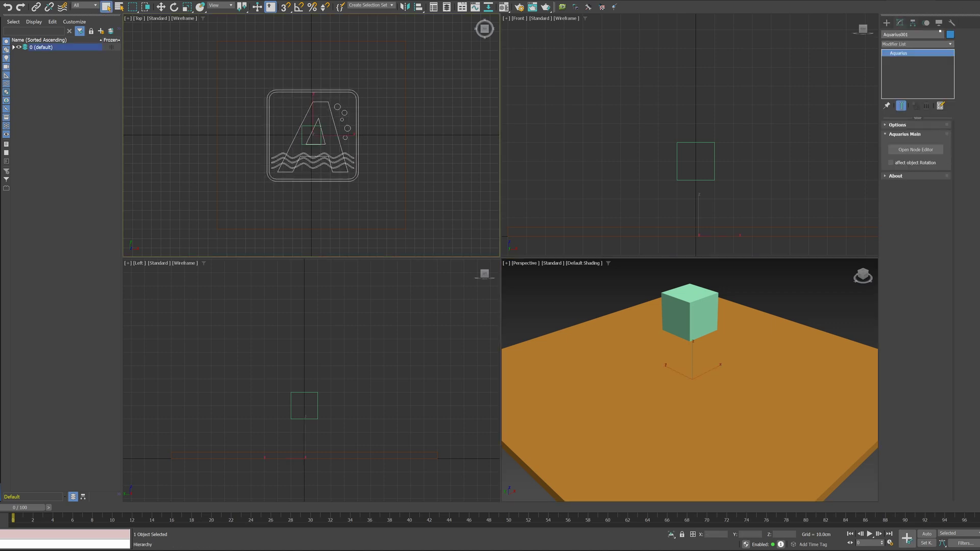
{"action": "left_click", "coordinate": [933, 149]}
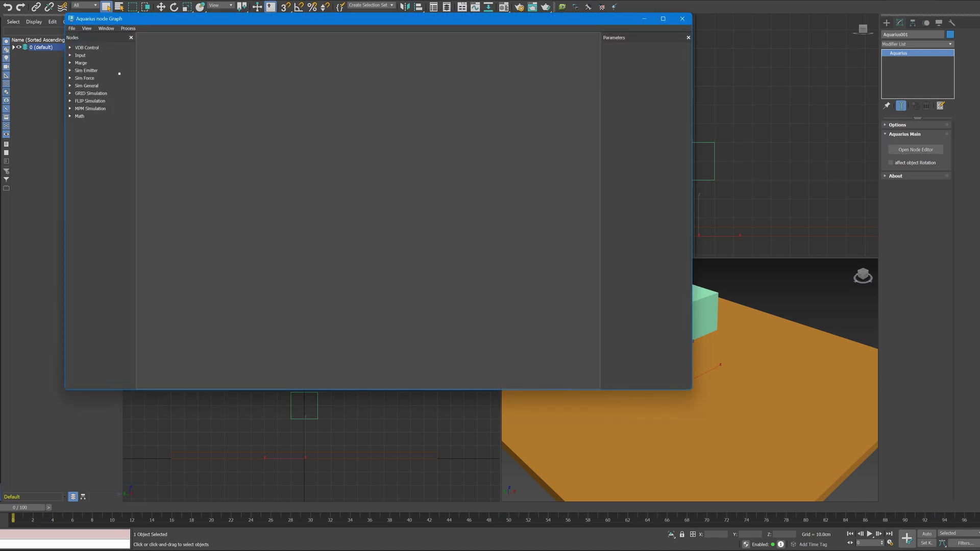
{"action": "left_click", "coordinate": [72, 28]}
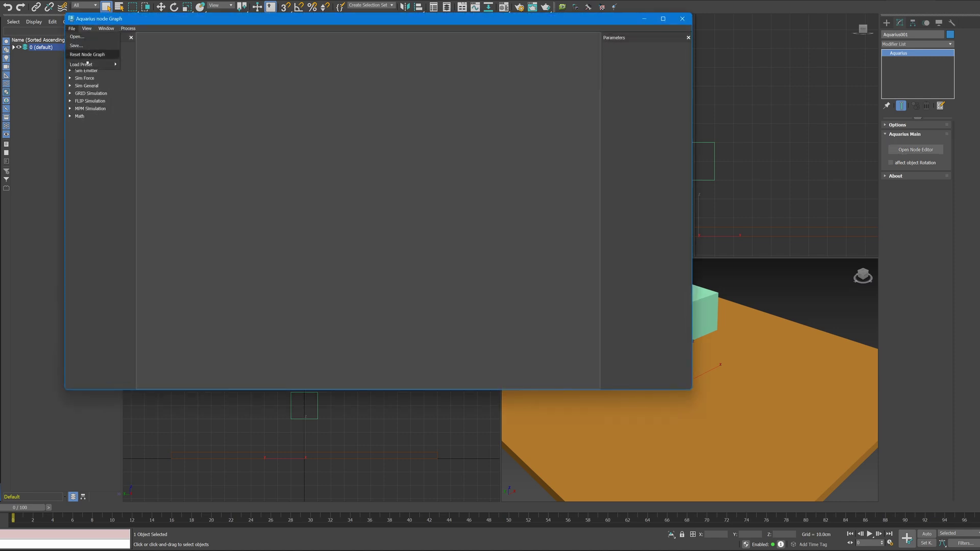
{"action": "mouse_move", "coordinate": [82, 64]}
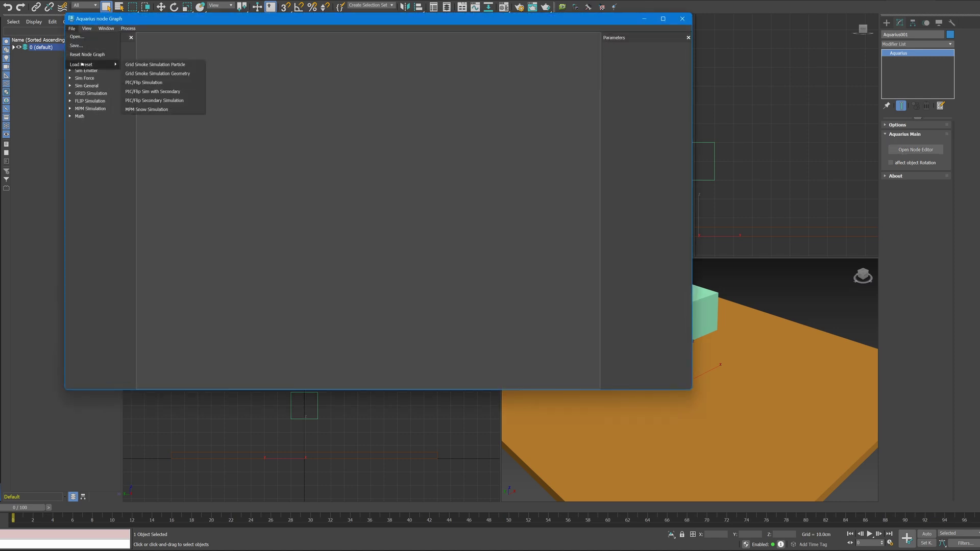
{"action": "left_click", "coordinate": [148, 109]}
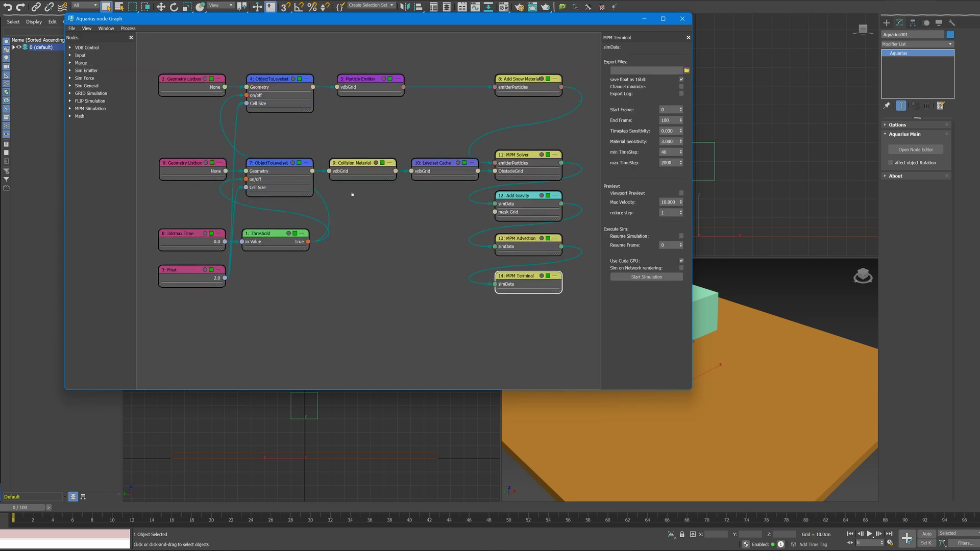
Assign the small floating box Box002 to the Geometry Listbox that feeds the particle emitter.
{"action": "middle_click_drag", "start_coordinate": [748, 170], "coordinate": [795, 127]}
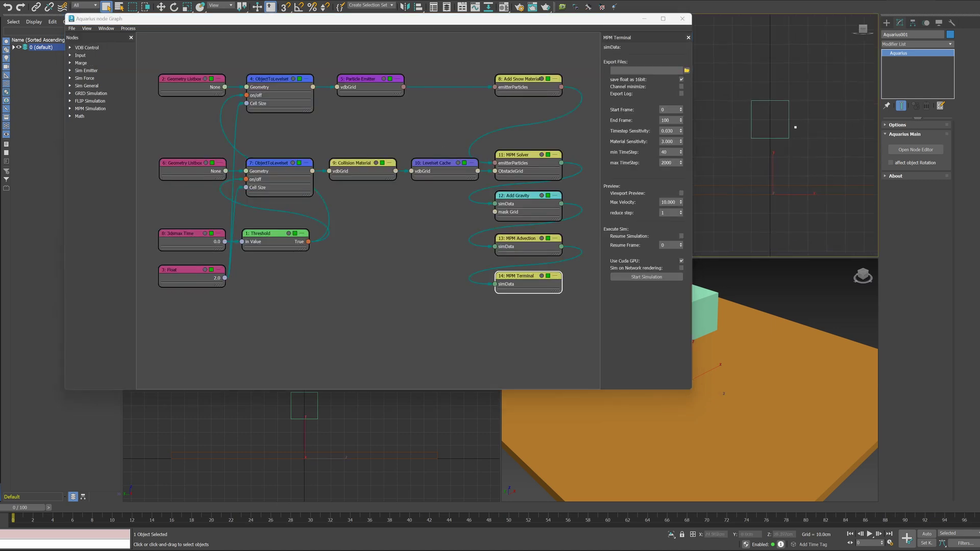
{"action": "left_click", "coordinate": [196, 87]}
{"action": "left_click", "coordinate": [627, 109]}
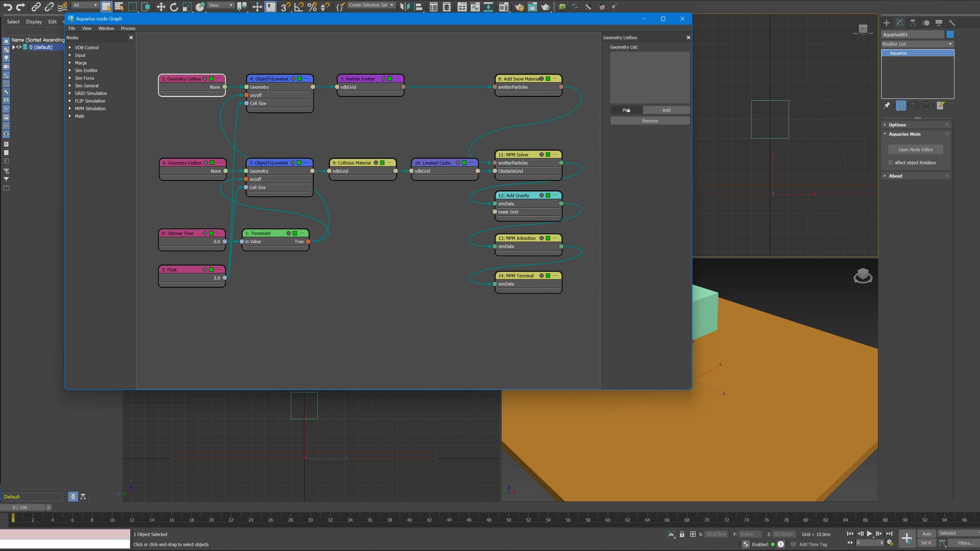
{"action": "left_click", "coordinate": [789, 130]}
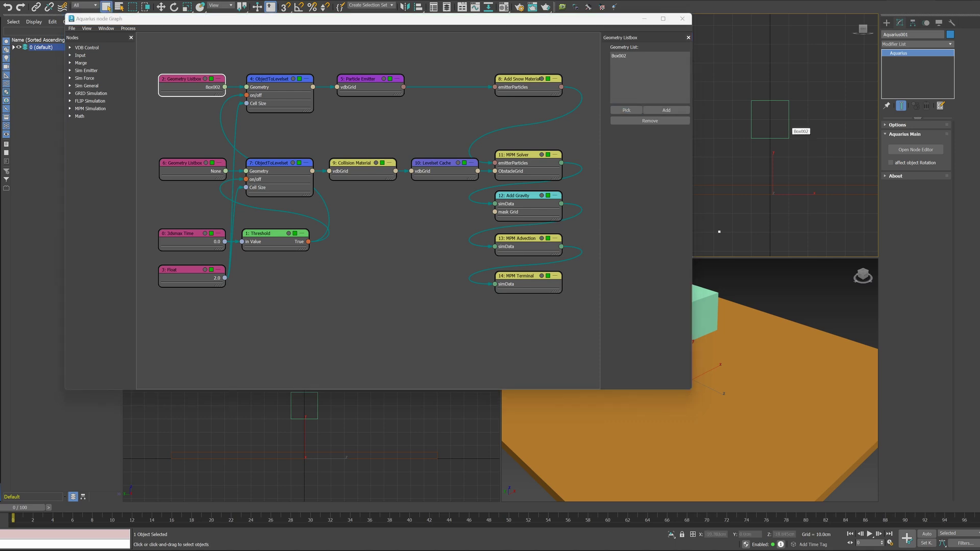
Assign the ground slab Box001 to the Geometry Listbox that feeds the collision material.
{"action": "left_click", "coordinate": [188, 174]}
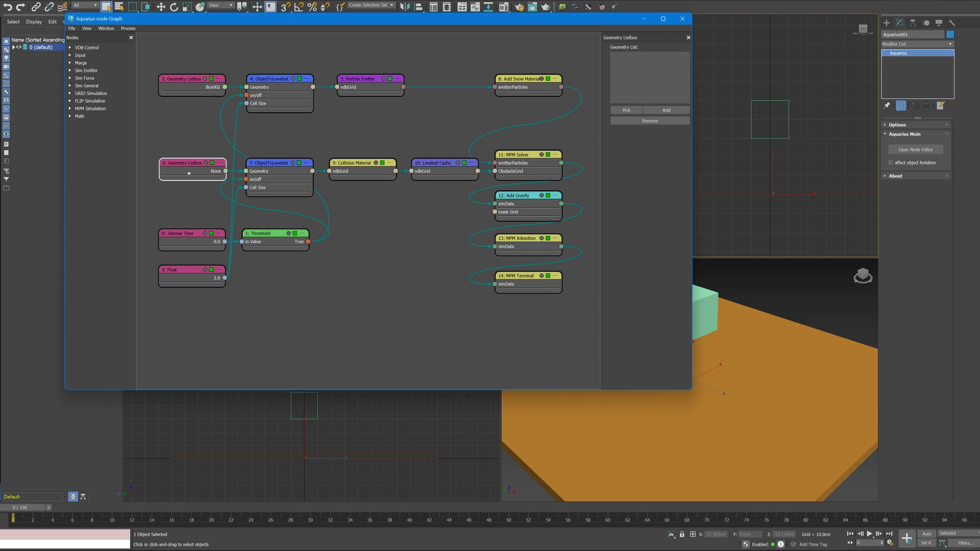
{"action": "left_click", "coordinate": [627, 110]}
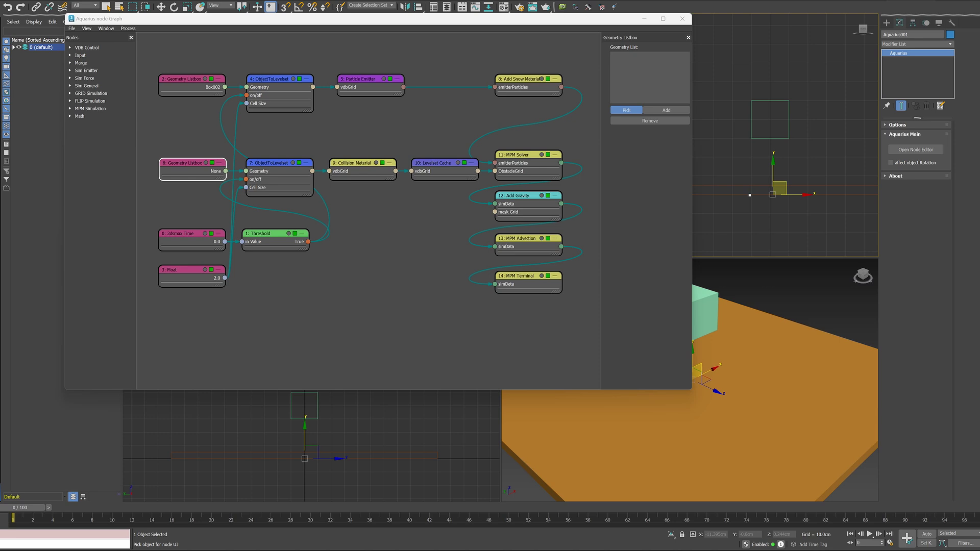
{"action": "left_click", "coordinate": [774, 186]}
Set the MPM Terminal node's export file to test01 in PRT format in the particle_test folder.
{"action": "left_click", "coordinate": [537, 287]}
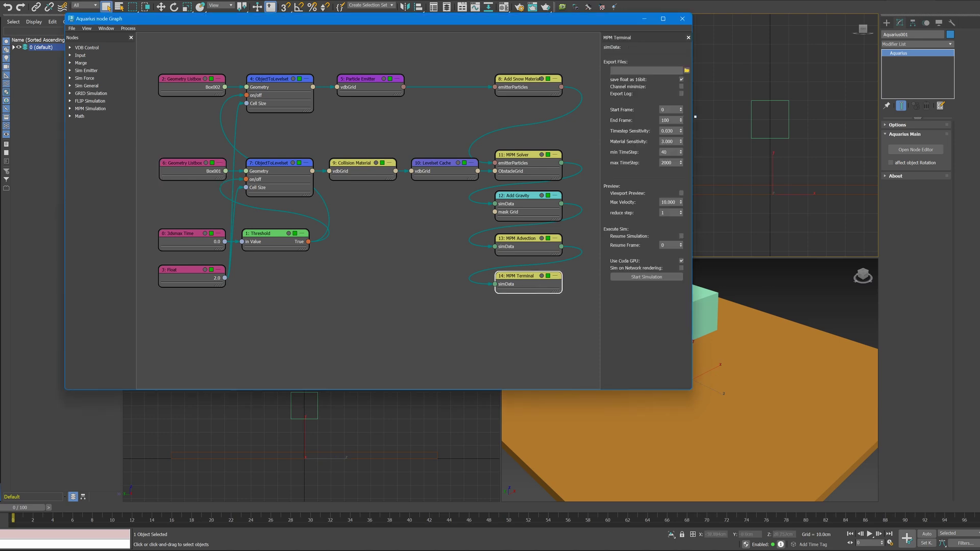
{"action": "left_click", "coordinate": [686, 70]}
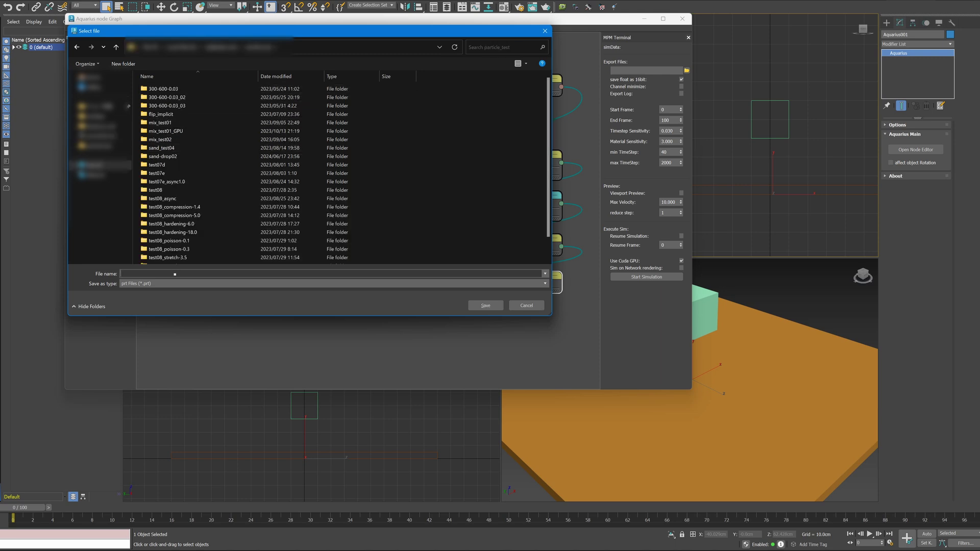
{"action": "type", "text": "test"}
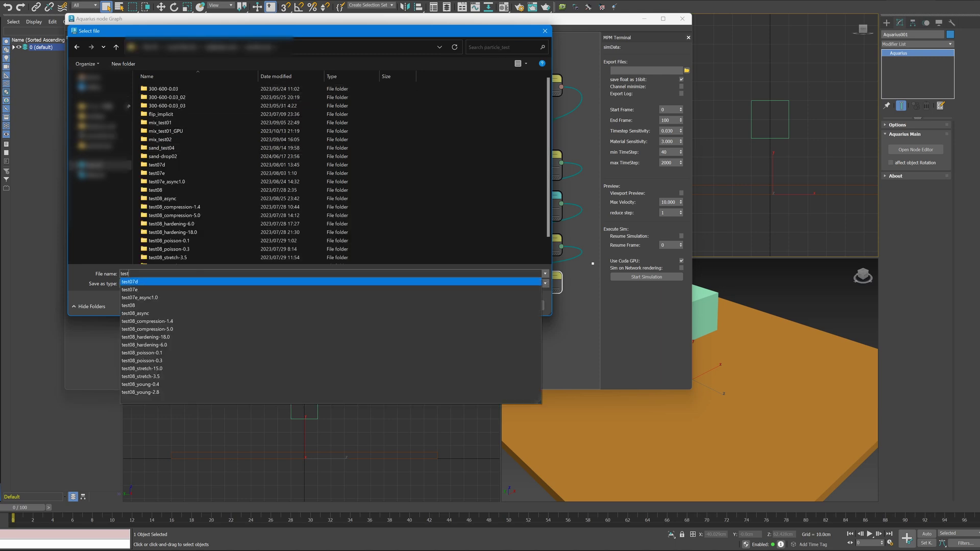
{"action": "type", "text": "01"}
{"action": "key", "text": "Return"}
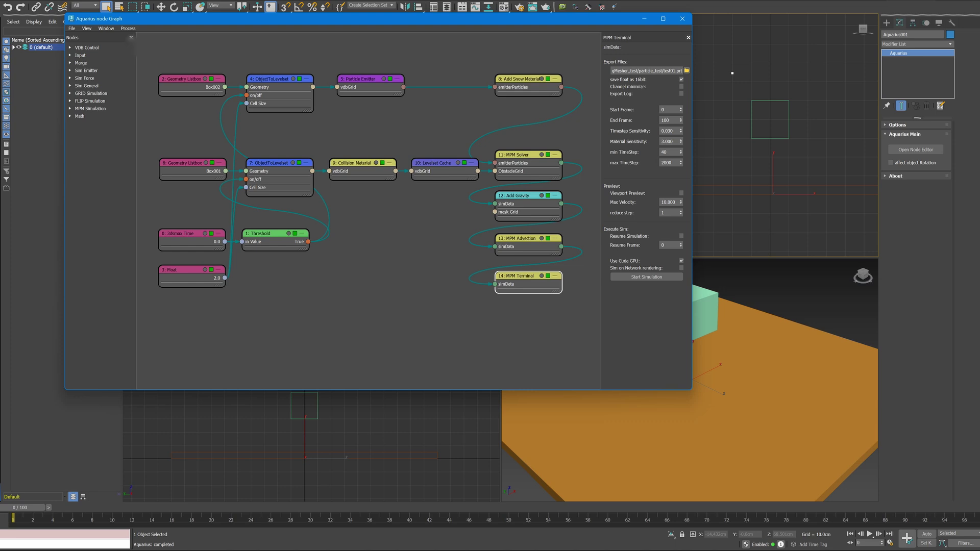
Enable Channel minimize, Export Log and Viewport Preview on the MPM Terminal and start the simulation.
{"action": "left_click", "coordinate": [680, 86]}
{"action": "left_click", "coordinate": [681, 93]}
{"action": "left_click", "coordinate": [646, 277]}
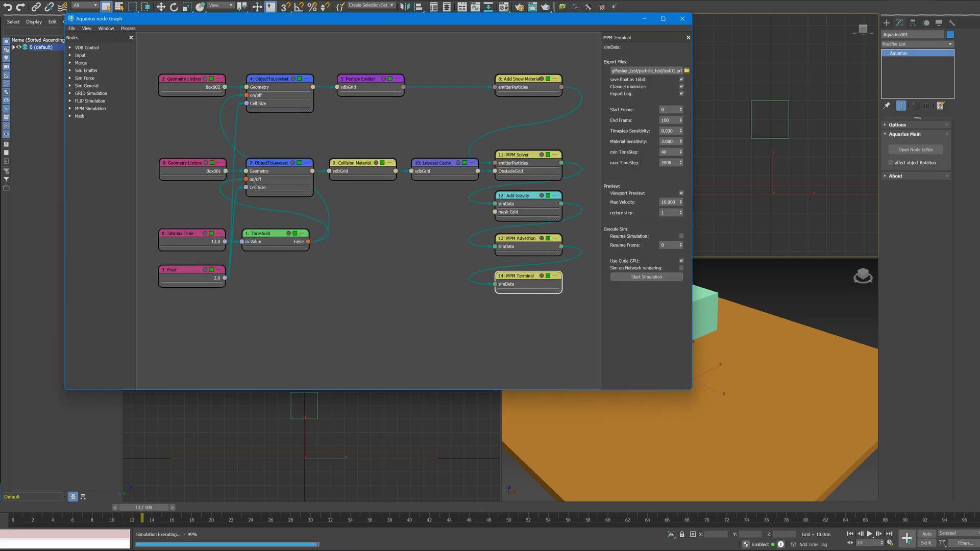
Clone the small floating box as a single independent copy, placed above it and offset slightly right in the Front viewport.
{"action": "key", "text": "w"}
{"action": "left_click_drag", "start_coordinate": [771, 122], "coordinate": [804, 66]}
{"action": "left_click", "coordinate": [514, 307]}
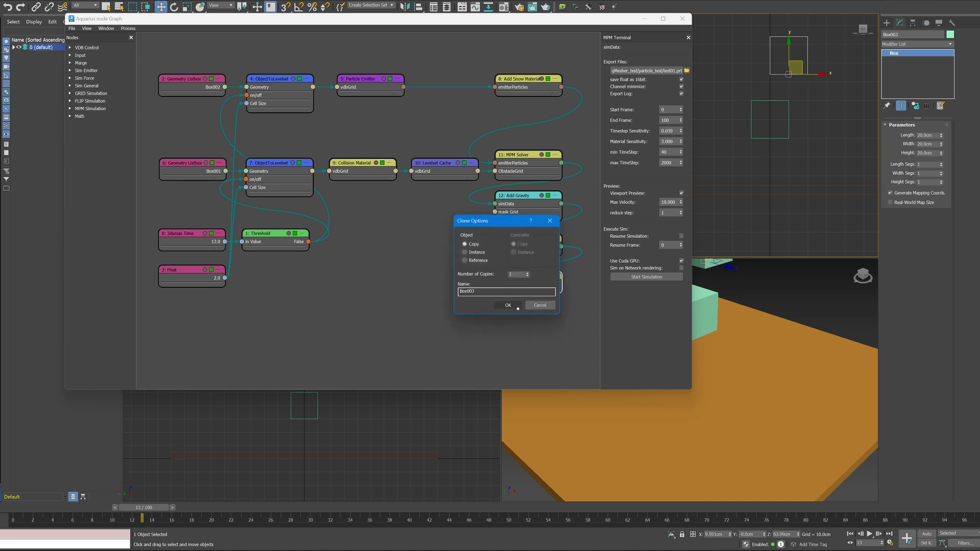
Add the copied box Box003 to the emitter's Geometry Listbox.
{"action": "left_click", "coordinate": [192, 84]}
{"action": "left_click", "coordinate": [626, 109]}
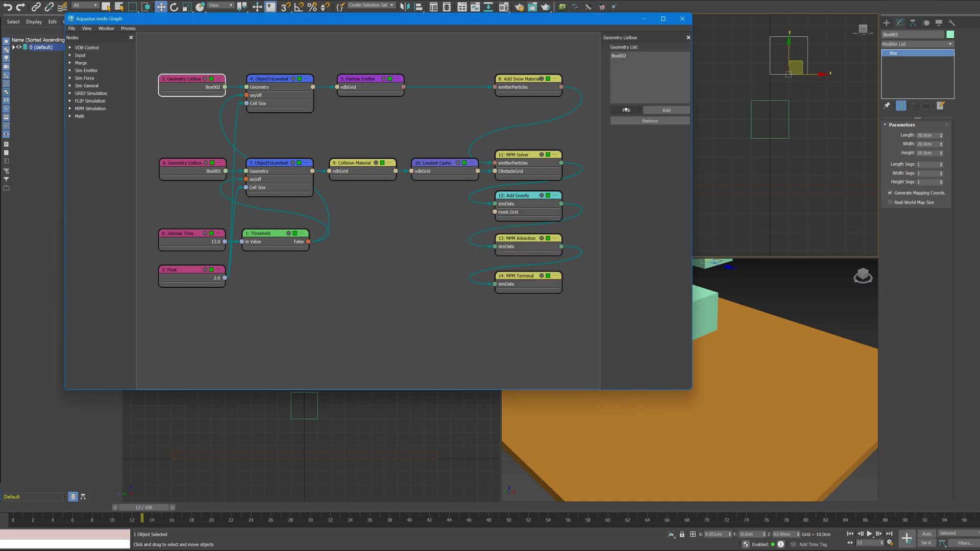
{"action": "left_click", "coordinate": [804, 74]}
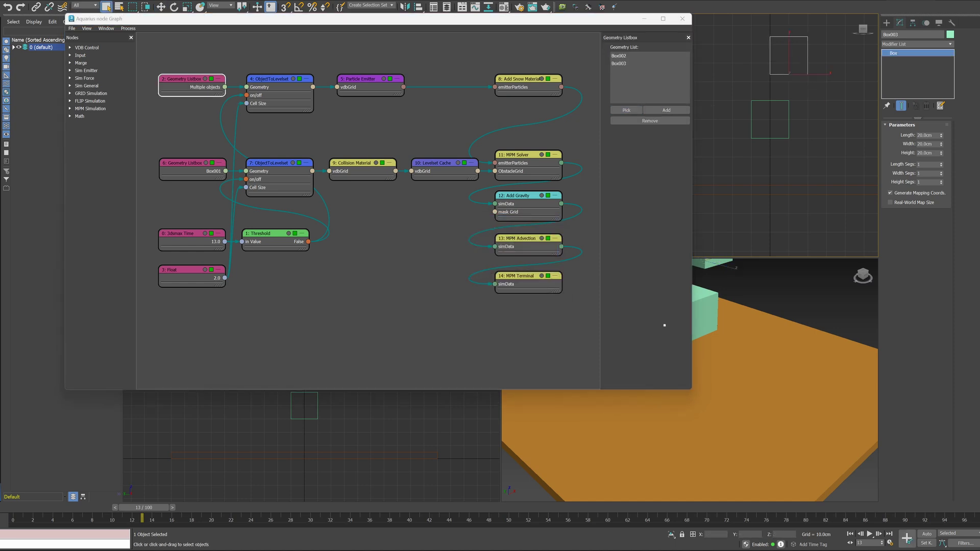
Run the MPM Terminal simulation with both boxes and cancel it at about frame 30.
{"action": "left_click", "coordinate": [531, 282]}
{"action": "left_click", "coordinate": [652, 278]}
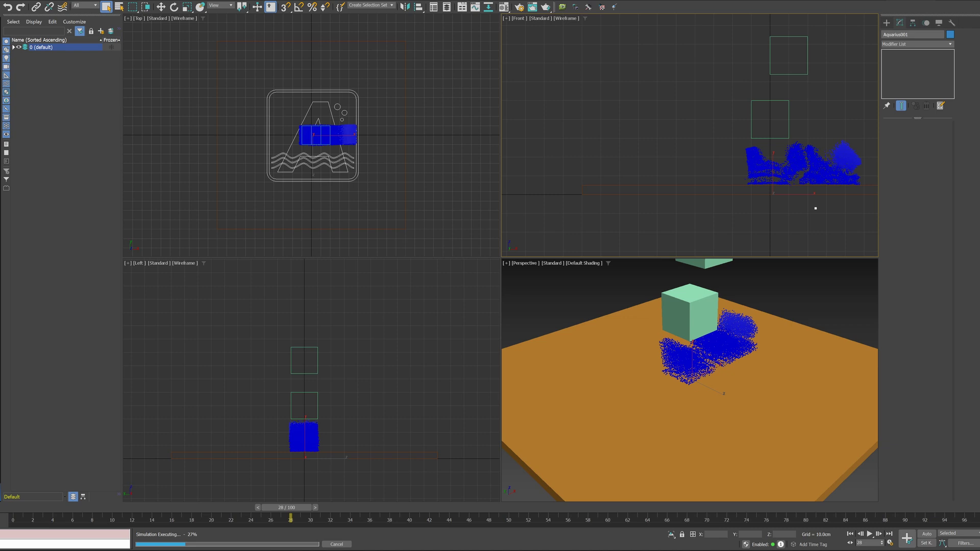
{"action": "key", "text": "Escape"}
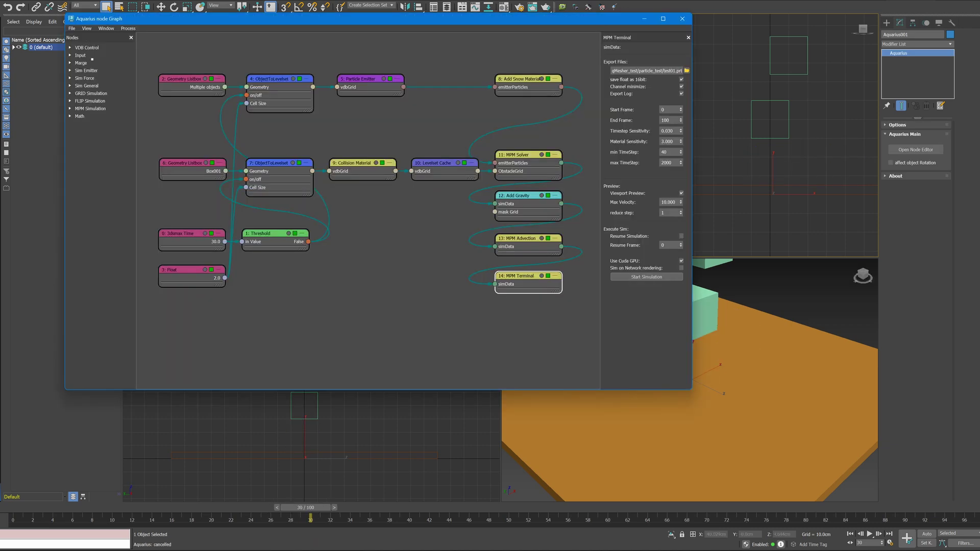
{"action": "left_click", "coordinate": [70, 55]}
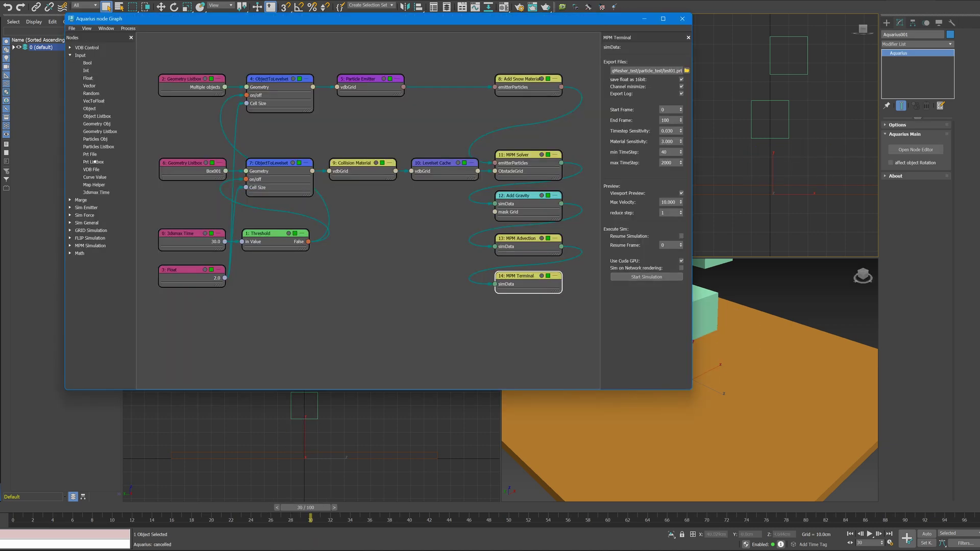
{"action": "left_click_drag", "start_coordinate": [95, 162], "coordinate": [305, 306]}
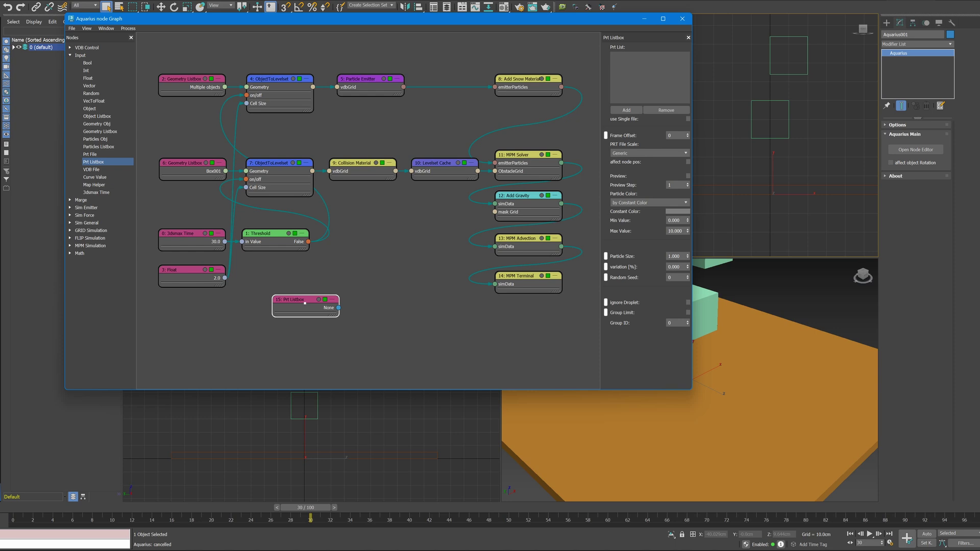
{"action": "key", "text": "Delete"}
Add a Prt Listbox node in the empty area below the graph by searching the nodes for "prt".
{"action": "right_click", "coordinate": [302, 301]}
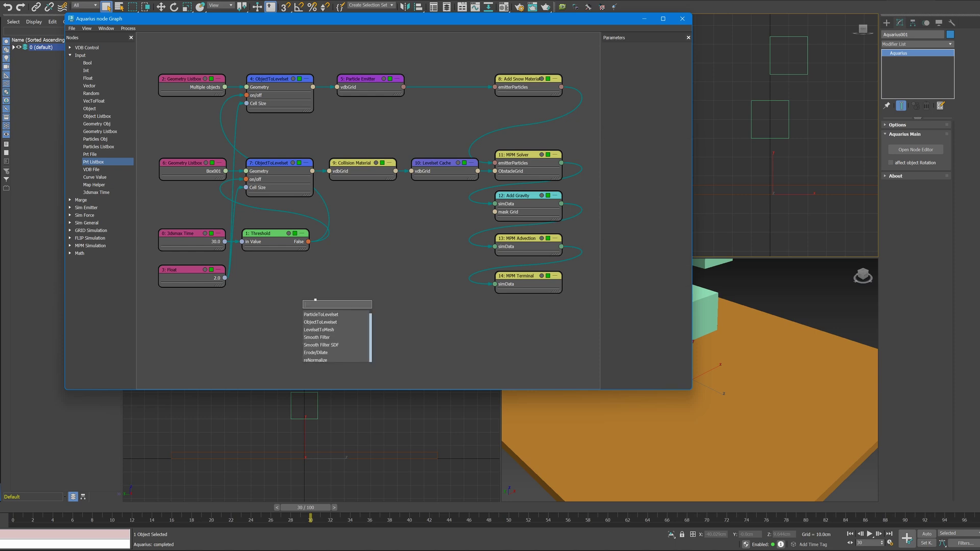
{"action": "type", "text": "prt"}
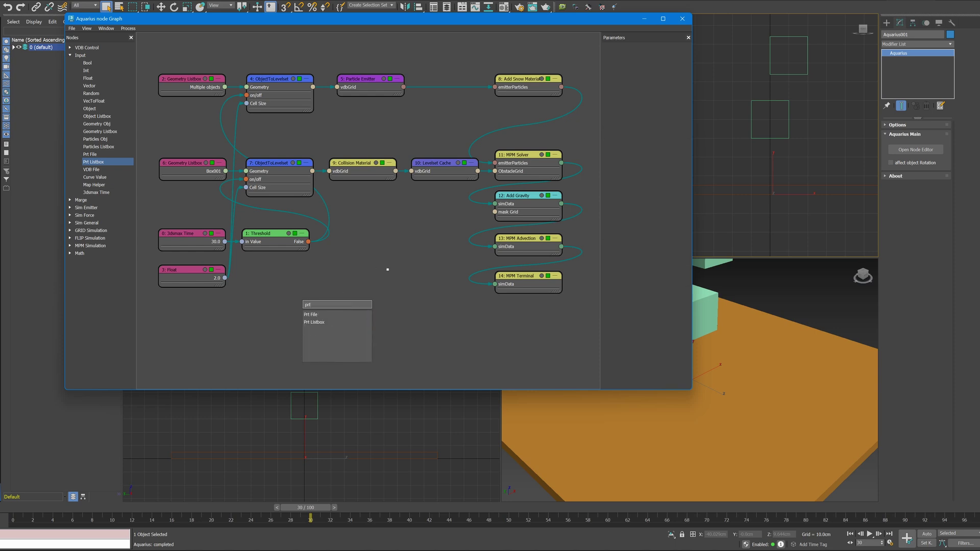
{"action": "key", "text": "Down"}
{"action": "key", "text": "Down"}
{"action": "key", "text": "Return"}
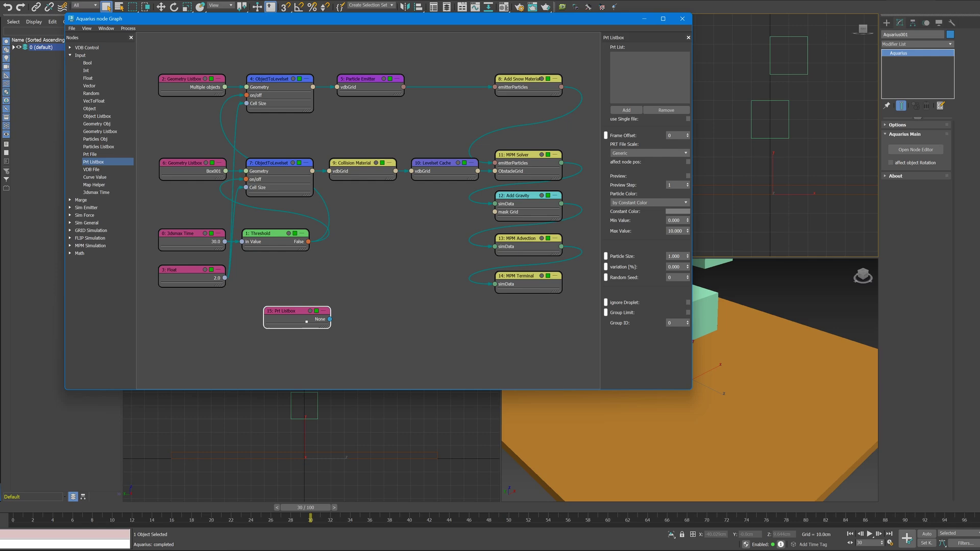
Load the exported test01 PRT sequence into the Prt Listbox, choosing test01_part1of8_0000.prt from the particle_test folder.
{"action": "left_click", "coordinate": [627, 109]}
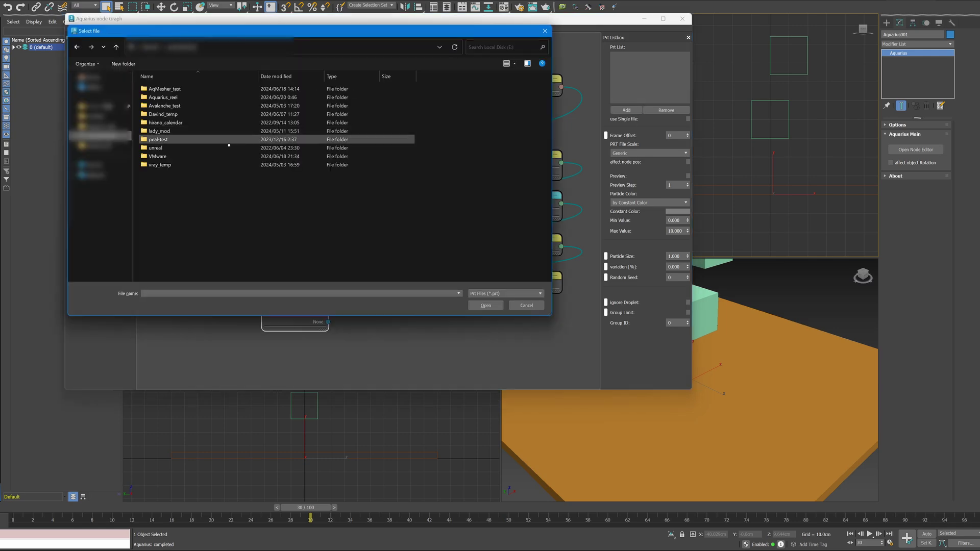
{"action": "double_click", "coordinate": [167, 90]}
{"action": "double_click", "coordinate": [182, 166]}
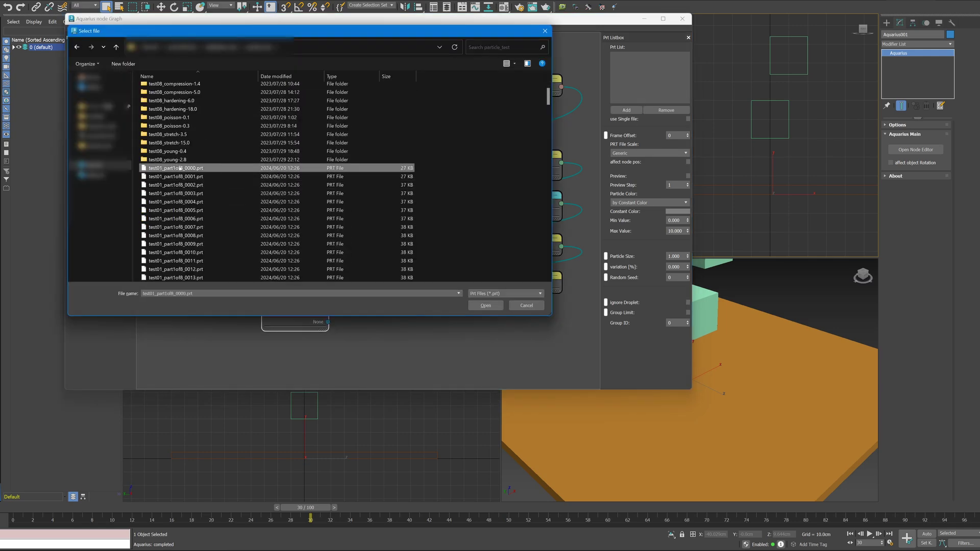
{"action": "key", "text": "Return"}
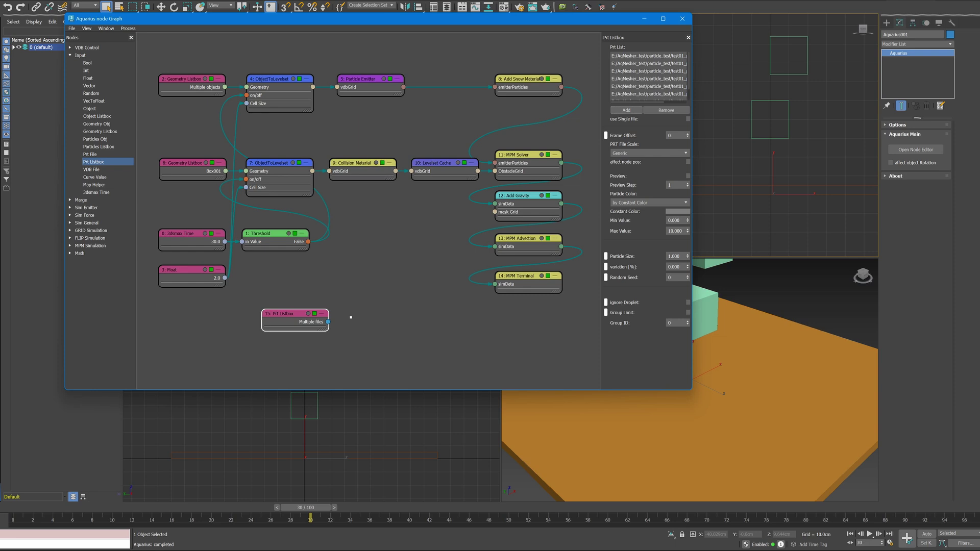
Enable the Prt Listbox preview and set its particle color to by Fluid Color.
{"action": "left_click", "coordinate": [688, 175]}
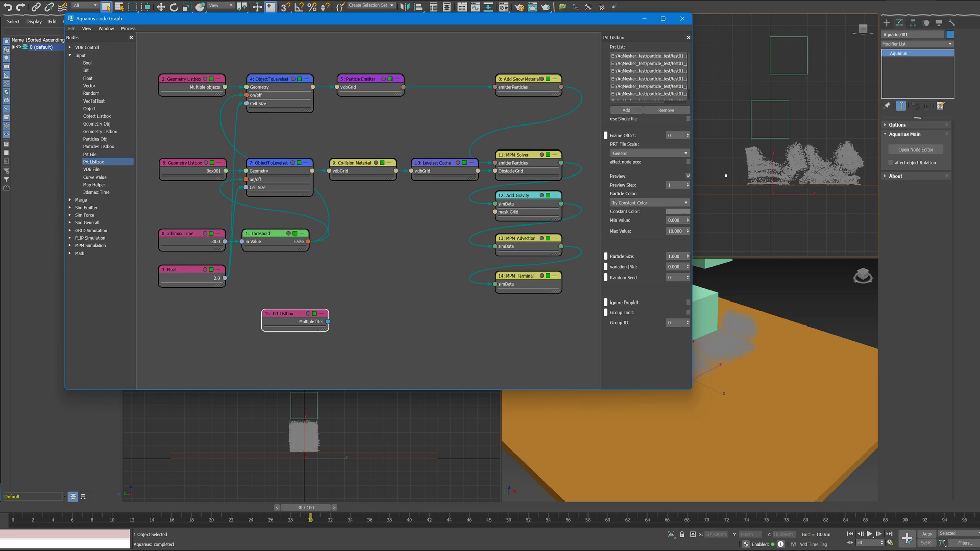
{"action": "left_click", "coordinate": [677, 205]}
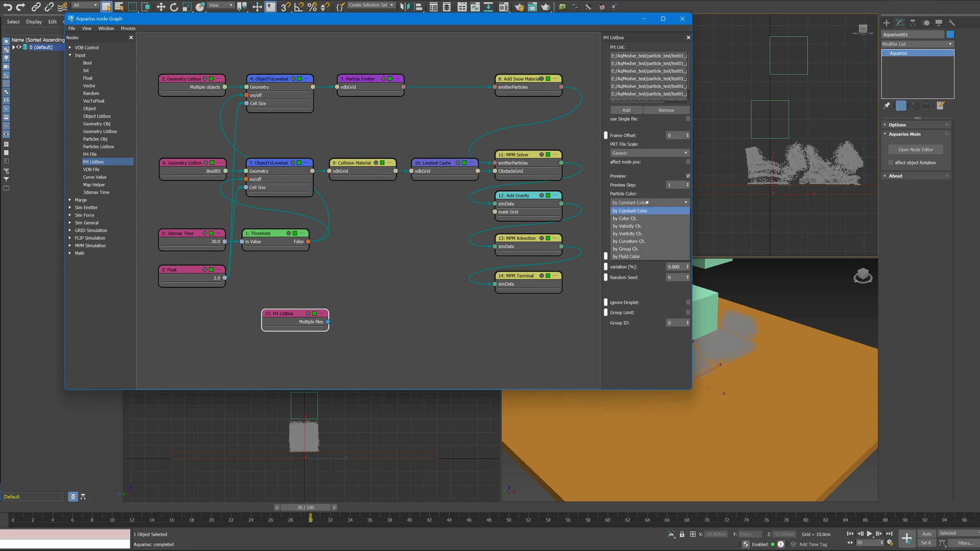
{"action": "left_click", "coordinate": [631, 256]}
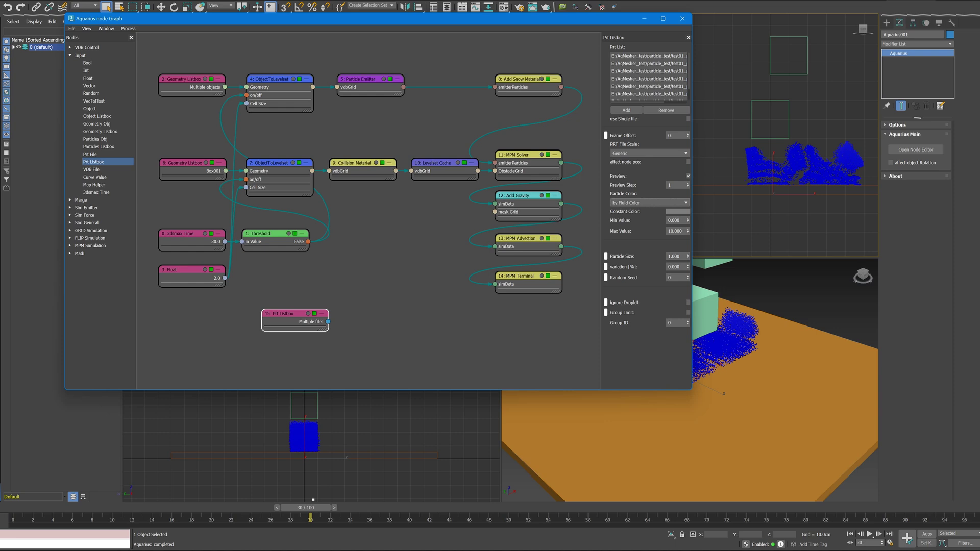
Scrub the timeline back to frame 0 and examine both particle blocks in the Front viewport.
{"action": "left_click_drag", "start_coordinate": [311, 507], "coordinate": [12, 476]}
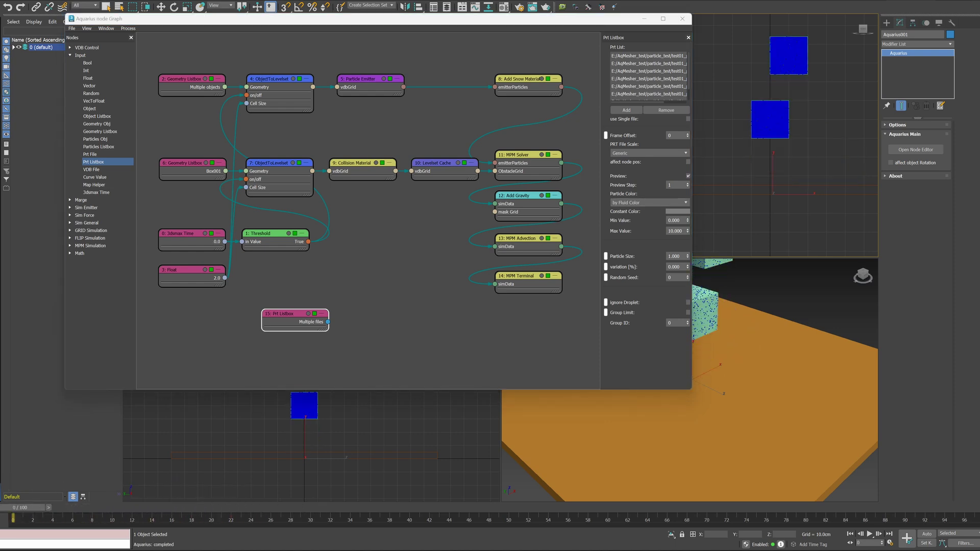
{"action": "scroll", "coordinate": [799, 78], "scroll_direction": "down", "scroll_amount": 2}
{"action": "middle_click_drag", "start_coordinate": [799, 77], "coordinate": [793, 121]}
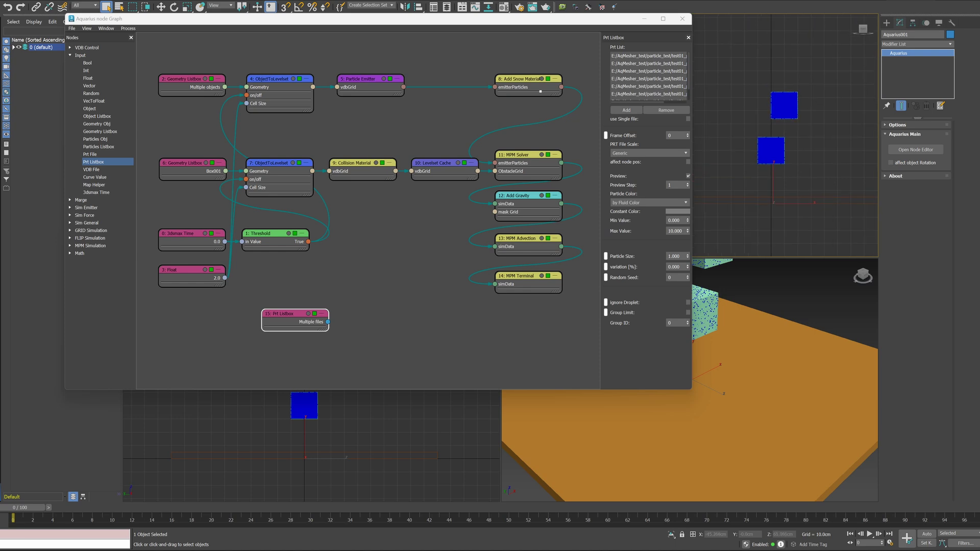
Replace the Add Snow Material node with an Add Sand Material node linking the Particle Emitter to the MPM Solver's emitterParticles input.
{"action": "left_click", "coordinate": [541, 91]}
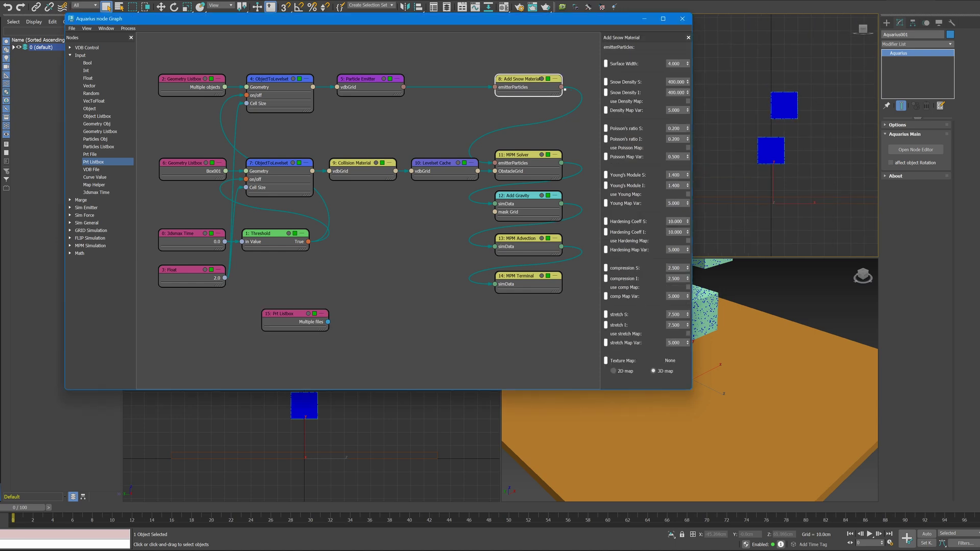
{"action": "key", "text": "Delete"}
{"action": "left_click_drag", "start_coordinate": [403, 87], "coordinate": [551, 95]}
{"action": "left_click", "coordinate": [531, 120]}
{"action": "left_click_drag", "start_coordinate": [501, 161], "coordinate": [496, 163]}
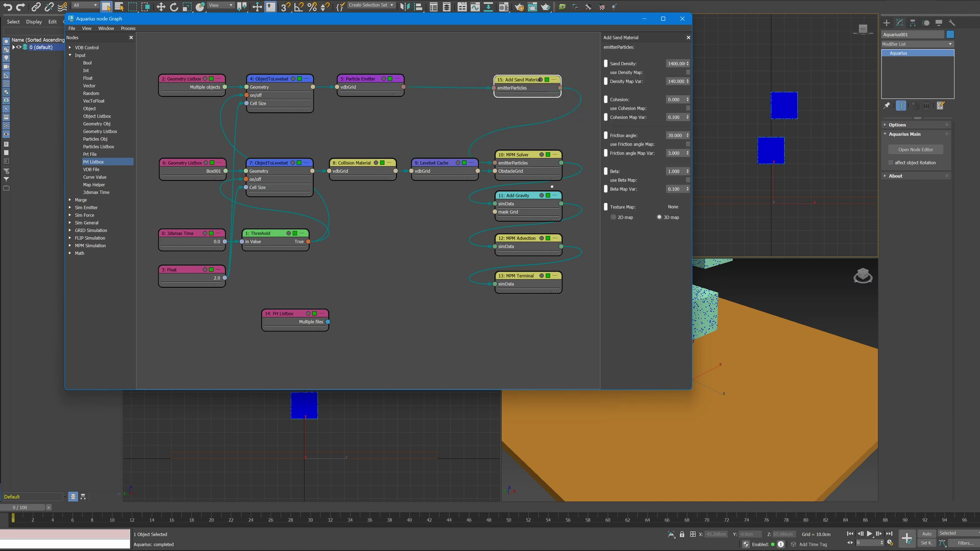
Run the sand simulation from the MPM Terminal node and examine the particles in the Perspective viewport, scrubbing back to frame 14.
{"action": "left_click", "coordinate": [538, 294]}
{"action": "left_click", "coordinate": [669, 278]}
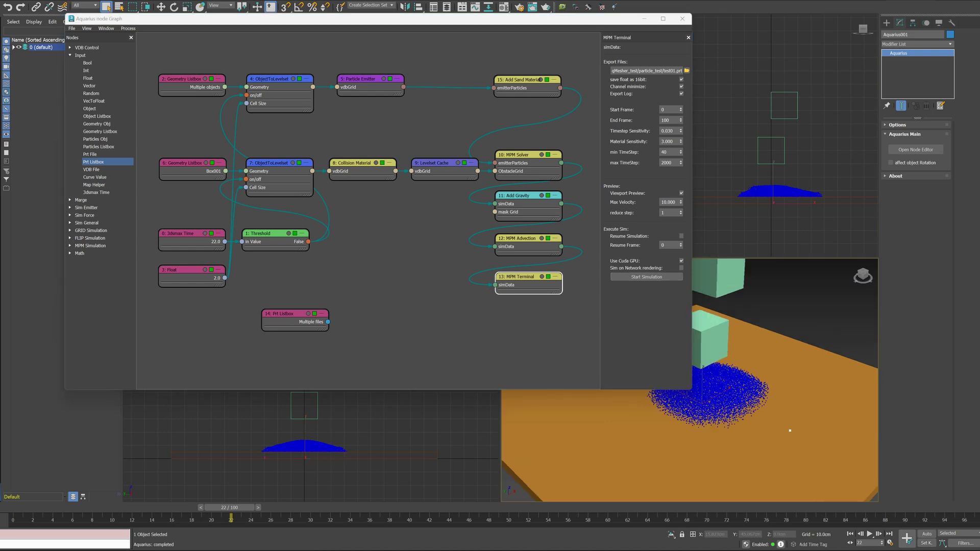
{"action": "scroll", "coordinate": [689, 380], "scroll_direction": "down", "scroll_amount": 3}
{"action": "scroll", "coordinate": [689, 380], "scroll_direction": "up", "scroll_amount": 2}
{"action": "middle_click_drag", "start_coordinate": [740, 411], "coordinate": [717, 395], "text": "alt"}
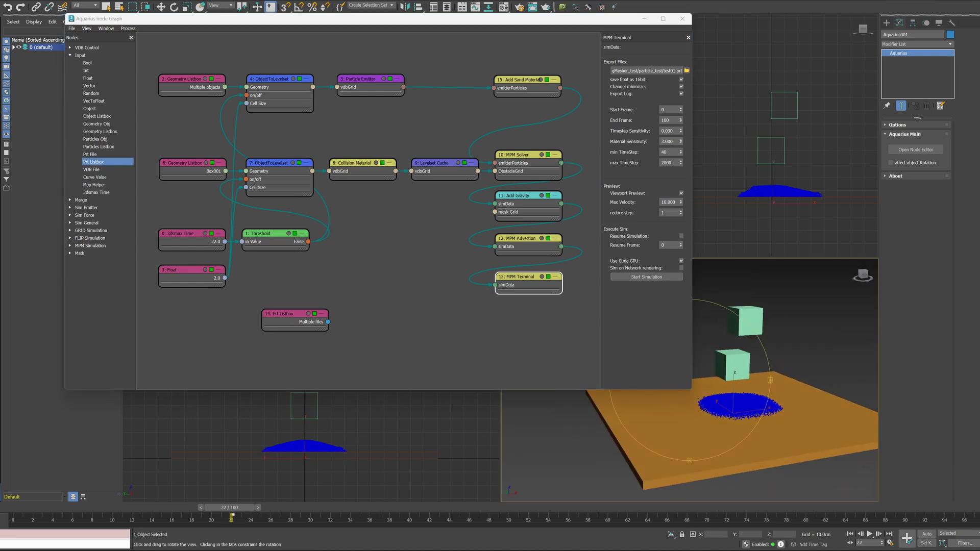
{"action": "left_click_drag", "start_coordinate": [246, 508], "coordinate": [159, 509]}
{"action": "key", "text": "ctrl+r"}
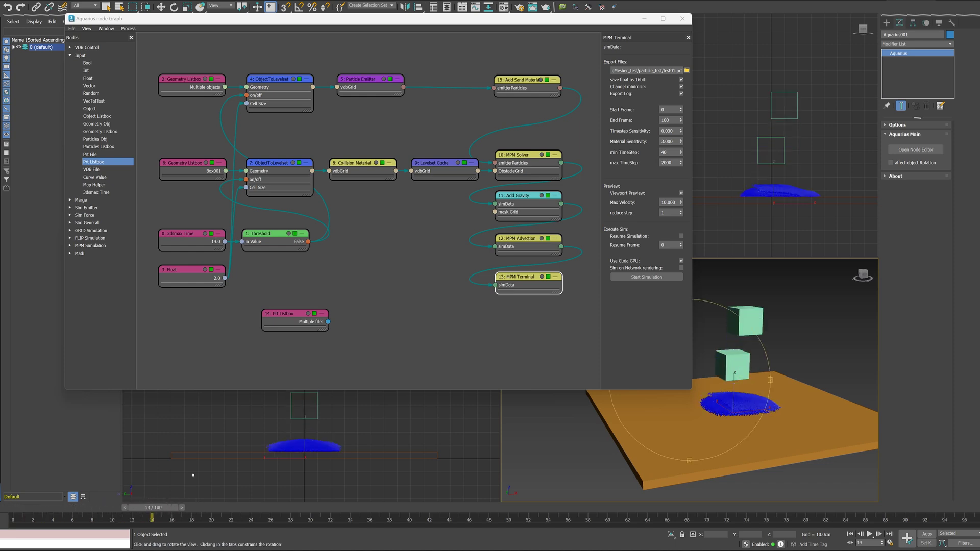
Clone a falling box in the Front viewport as a Copy named Box004, placed above the other two boxes.
{"action": "right_click", "coordinate": [822, 80]}
{"action": "mouse_move", "coordinate": [768, 119]}
{"action": "left_mouse_down"}
{"action": "mouse_move", "coordinate": [796, 88]}
{"action": "mouse_move", "coordinate": [782, 66]}
{"action": "left_mouse_up"}
{"action": "key", "text": "w"}
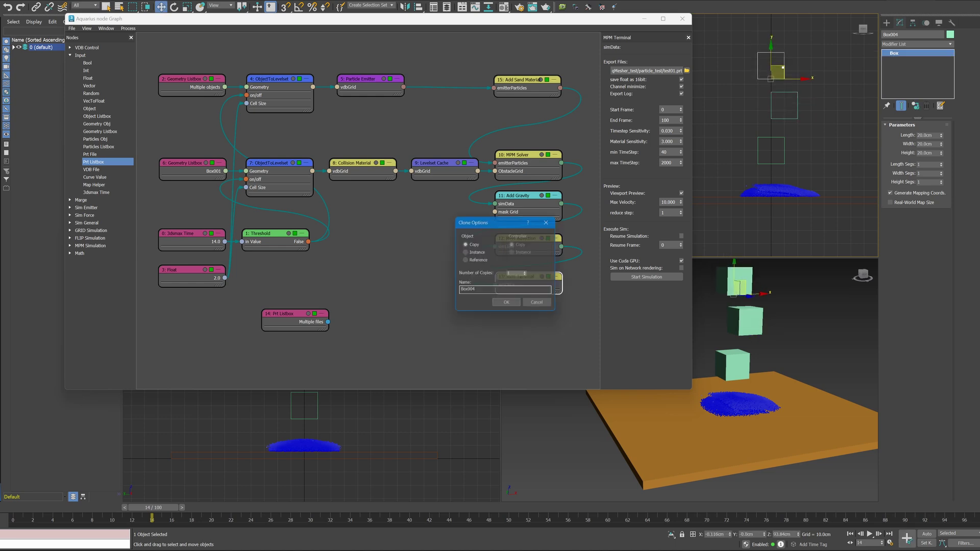
{"action": "left_click", "coordinate": [507, 302]}
Replace the Add Sand Material node with an Add Elastic Material node between the Particle Emitter and the MPM Solver.
{"action": "left_click", "coordinate": [536, 93]}
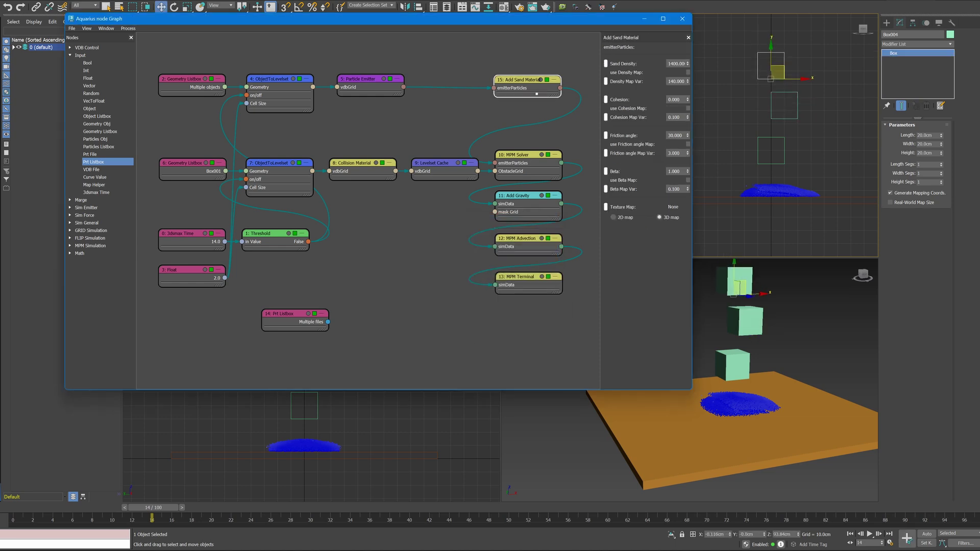
{"action": "left_click_drag", "start_coordinate": [536, 94], "coordinate": [539, 92]}
{"action": "key", "text": "Delete"}
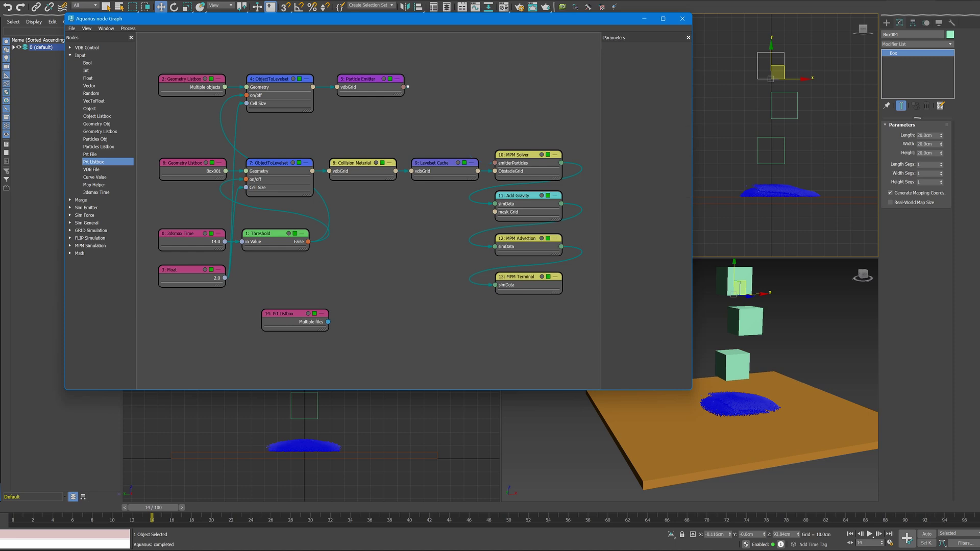
{"action": "left_click_drag", "start_coordinate": [407, 86], "coordinate": [485, 88]}
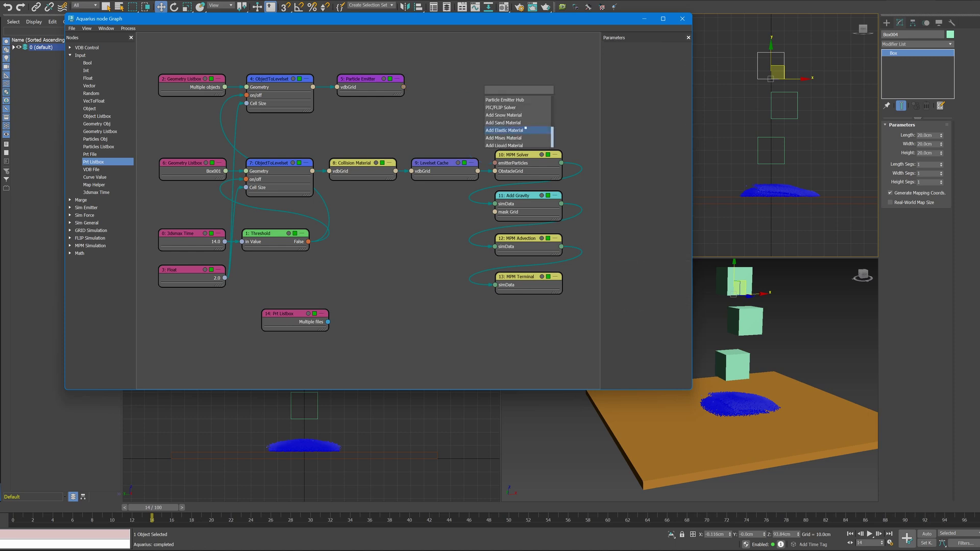
{"action": "left_click", "coordinate": [525, 130]}
{"action": "left_click_drag", "start_coordinate": [501, 163], "coordinate": [499, 163]}
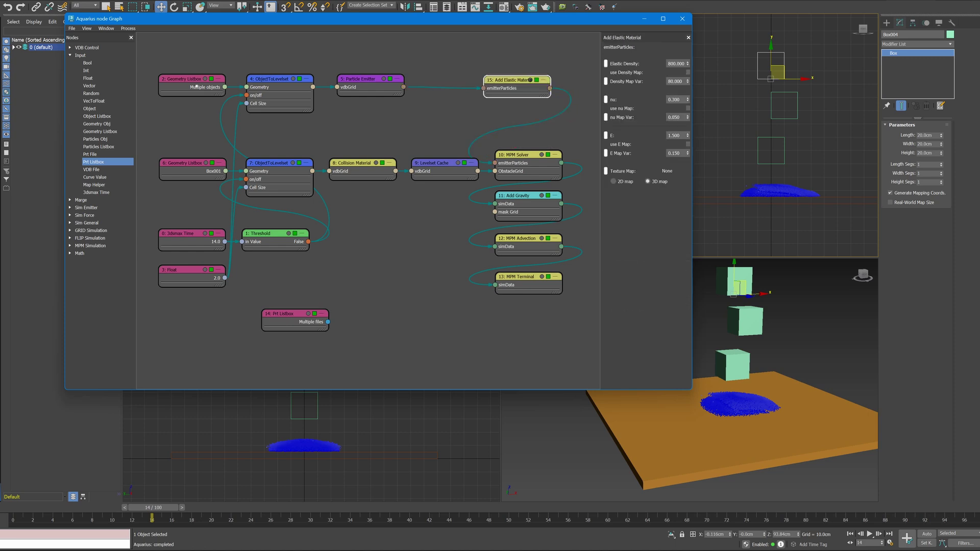
Add Box004 to the Geometry Listbox that supplies the particle emitter by picking it in the Front viewport.
{"action": "left_click", "coordinate": [196, 87]}
{"action": "left_click", "coordinate": [626, 108]}
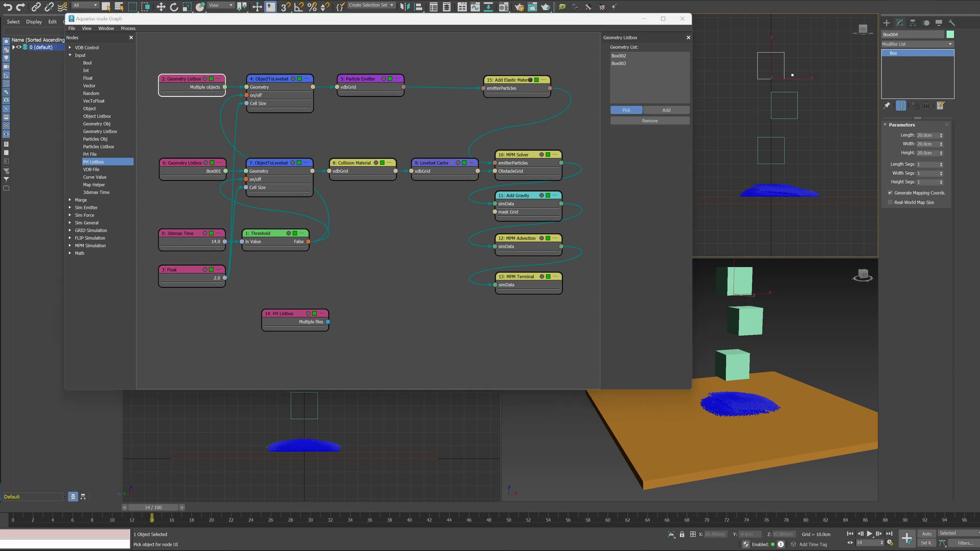
{"action": "left_click", "coordinate": [785, 69]}
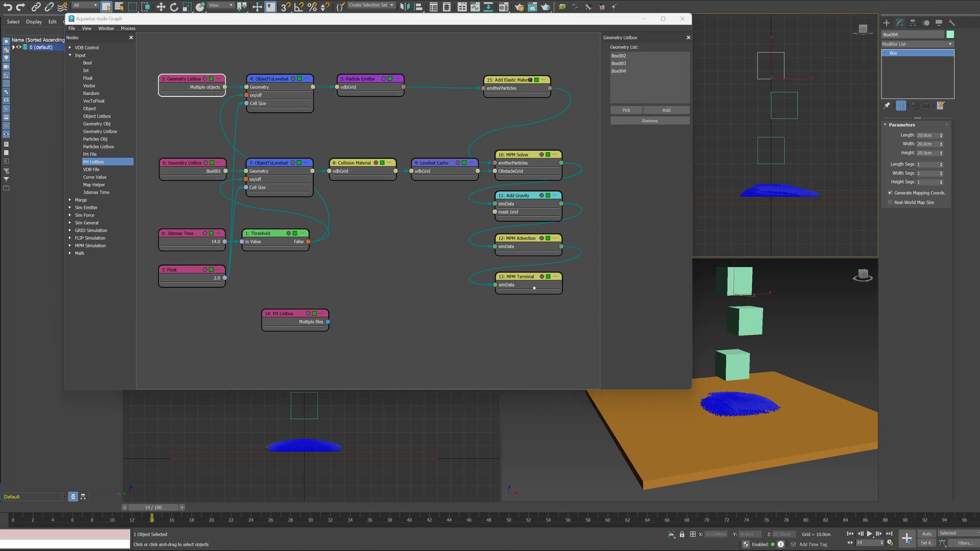
Run the elastic simulation from the MPM Terminal node, close the node graph and view the particles from the front in Perspective.
{"action": "left_click", "coordinate": [534, 288]}
{"action": "left_click", "coordinate": [646, 279]}
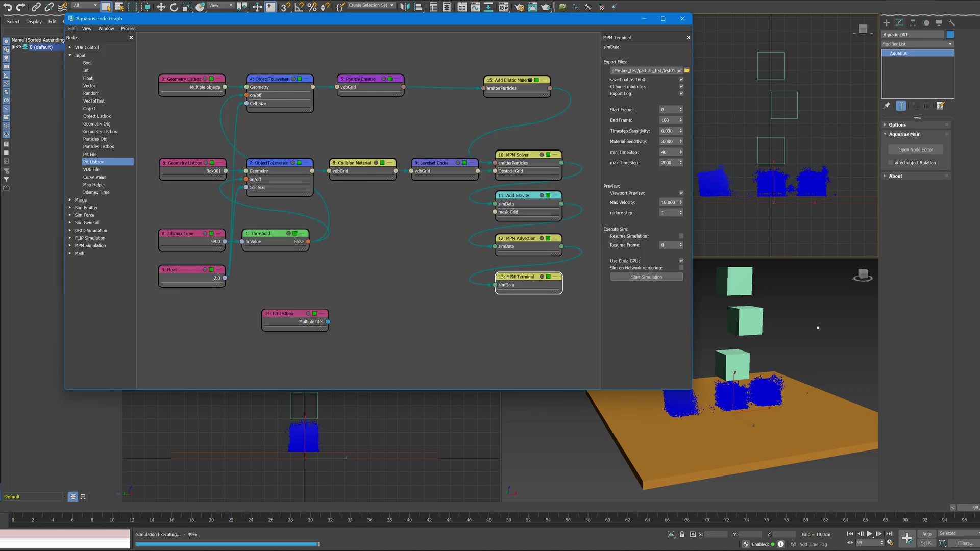
{"action": "left_click", "coordinate": [681, 19]}
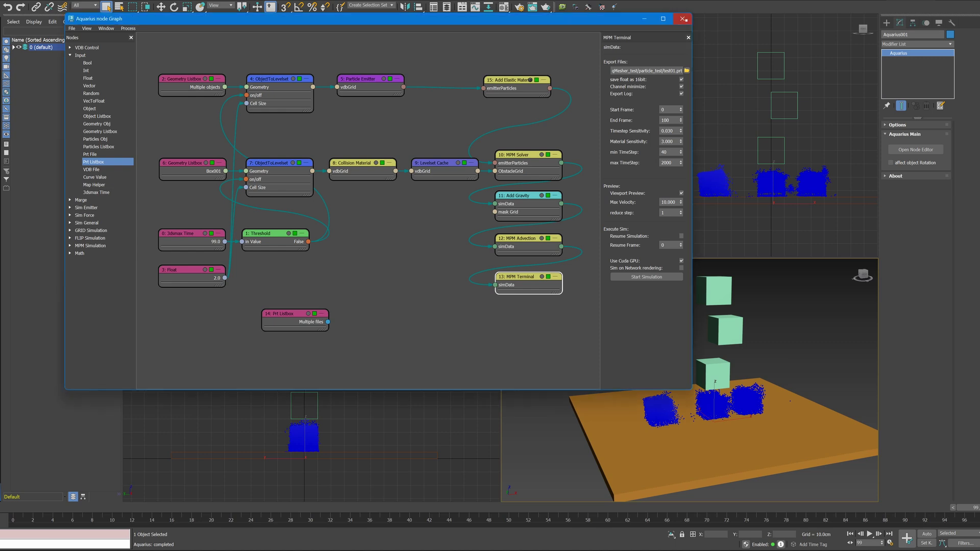
{"action": "mouse_move", "coordinate": [714, 408]}
{"action": "middle_mouse_down", "text": "alt"}
{"action": "mouse_move", "coordinate": [695, 400]}
{"action": "mouse_move", "coordinate": [720, 408]}
{"action": "mouse_move", "coordinate": [713, 414]}
{"action": "middle_mouse_up", "text": "alt"}
{"action": "scroll", "coordinate": [720, 409], "scroll_direction": "up", "scroll_amount": 3}
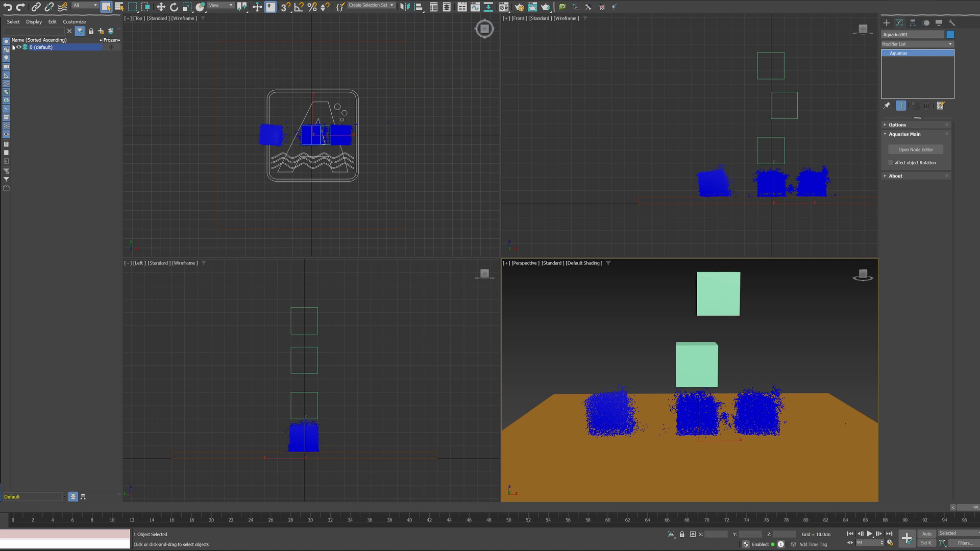
Expand the default layer and hide Box002, Box003 and Box004, leaving Box001 visible.
{"action": "left_click", "coordinate": [14, 46]}
{"action": "left_click", "coordinate": [23, 61]}
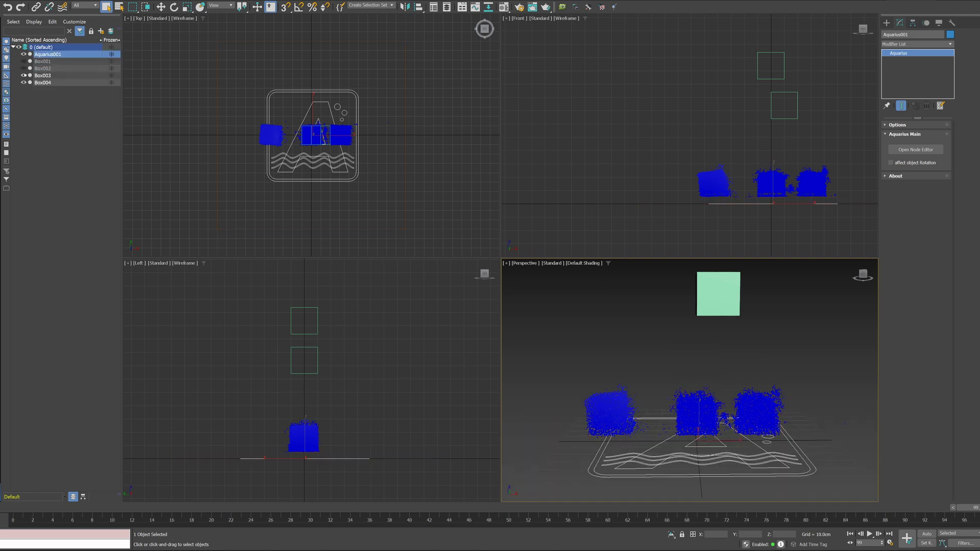
{"action": "left_click", "coordinate": [23, 82]}
{"action": "left_click", "coordinate": [23, 76]}
{"action": "left_click", "coordinate": [23, 62]}
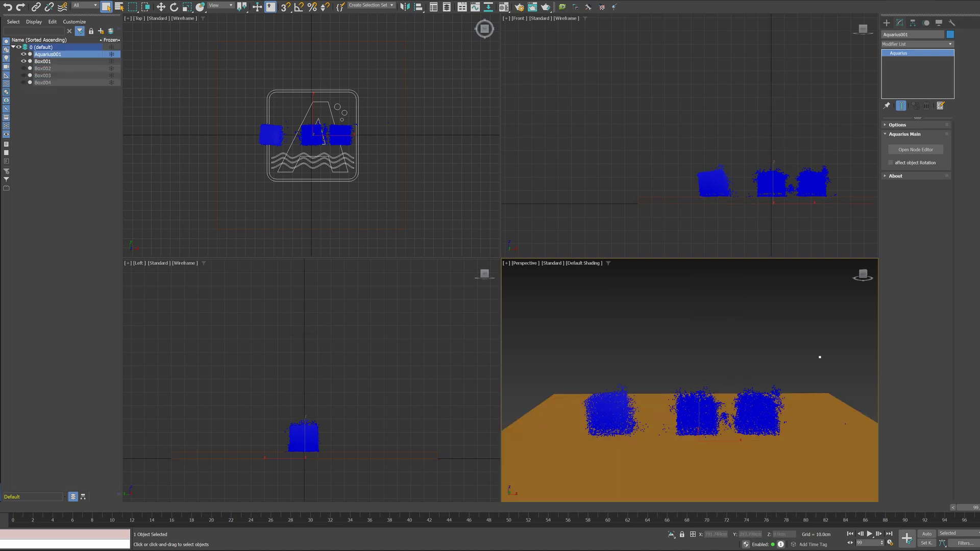
Play the elastic simulation from frame 0 in the Perspective viewport.
{"action": "left_click", "coordinate": [851, 534]}
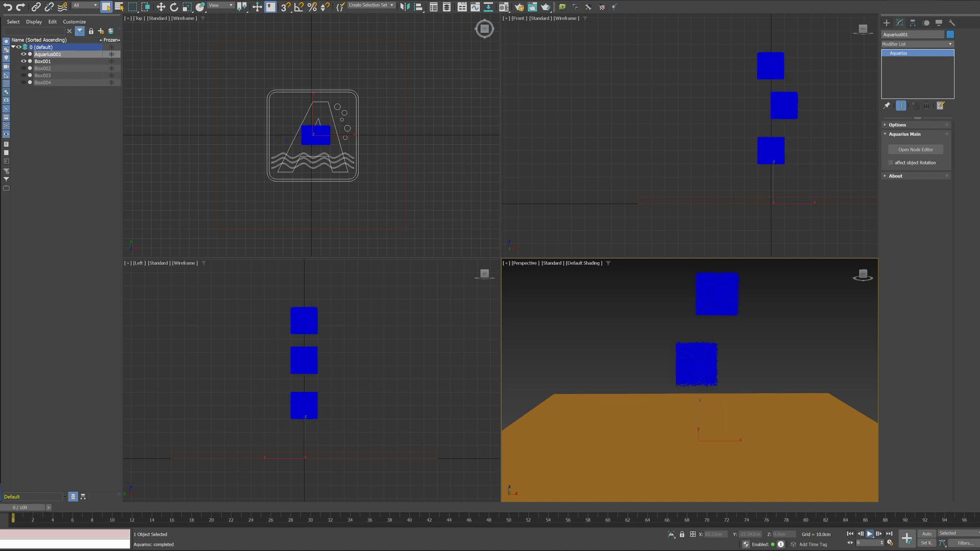
{"action": "left_click", "coordinate": [870, 534]}
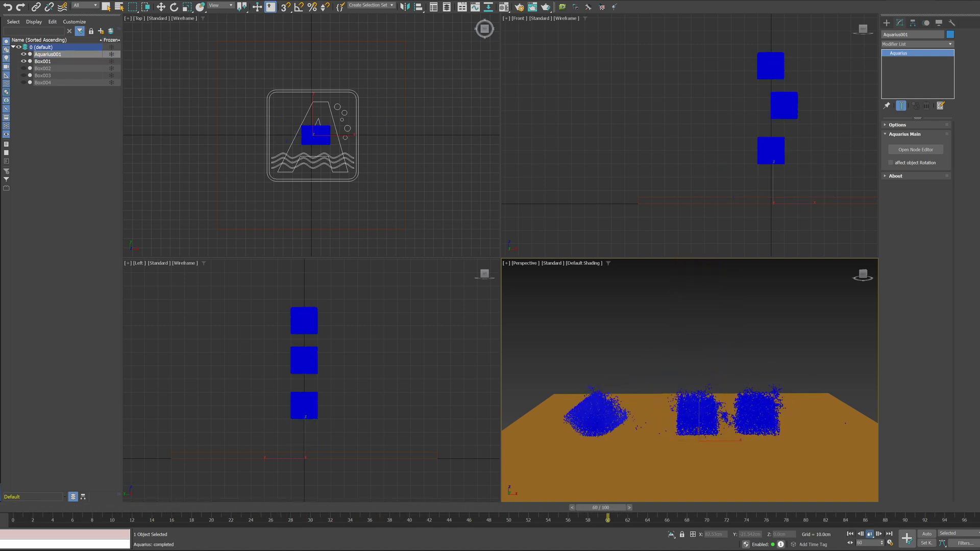